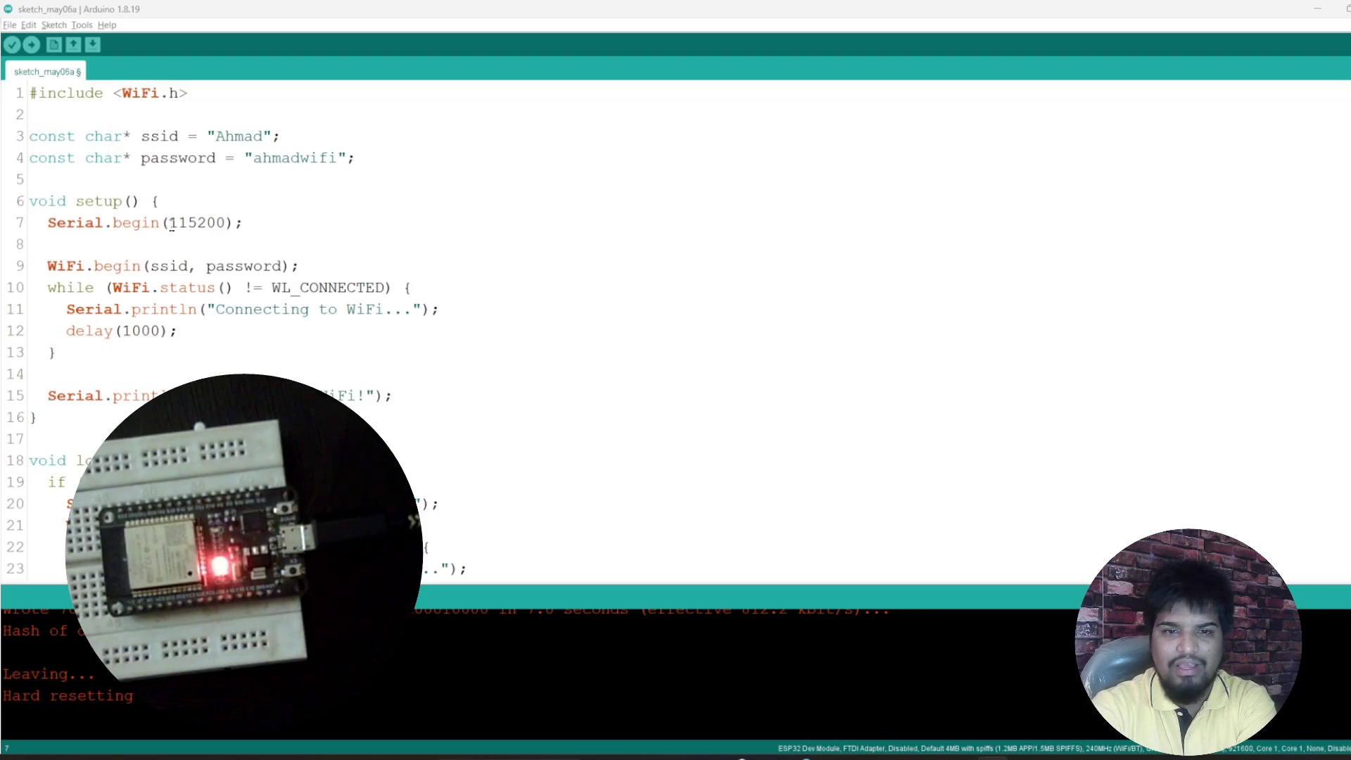
Highlight 115200, ssid, status and WL_CONNECTED, then select setup() lines 7–16.
double_click(186, 221)
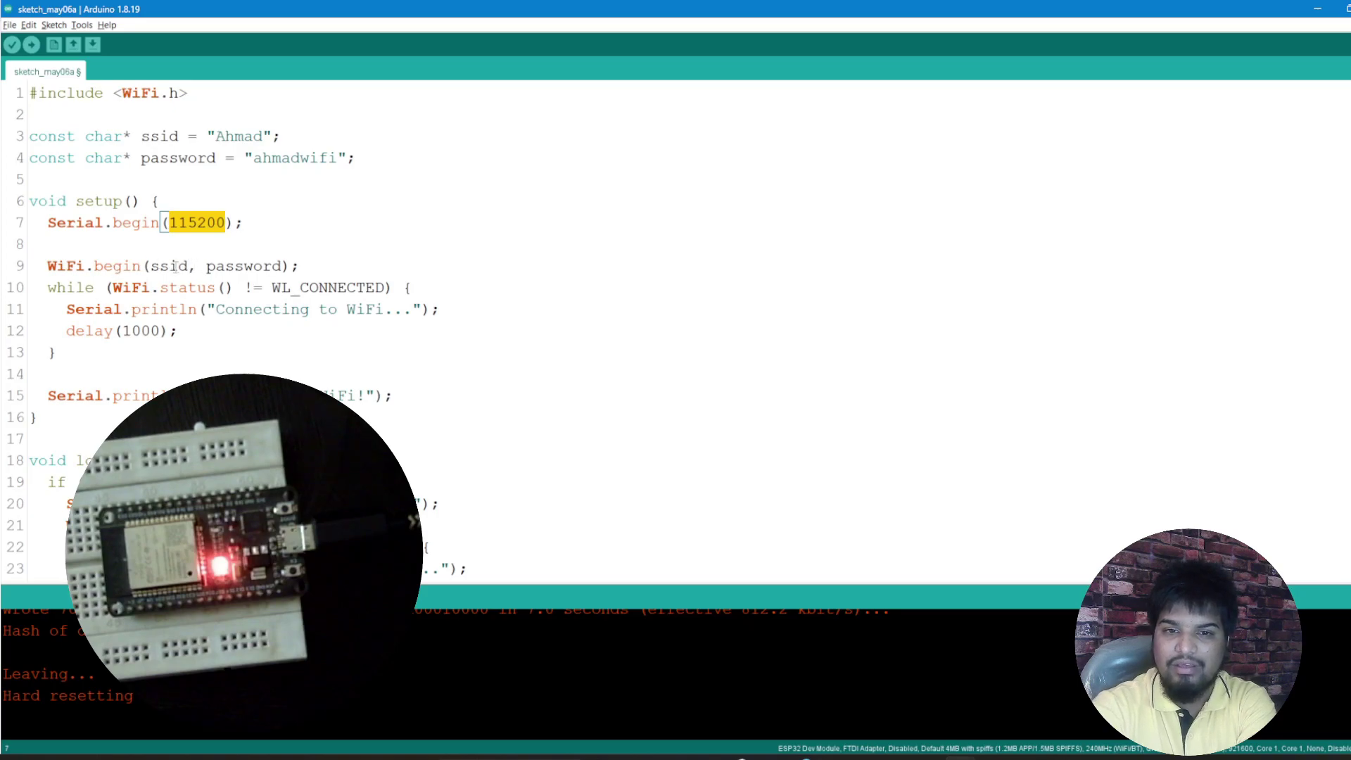
double_click(174, 267)
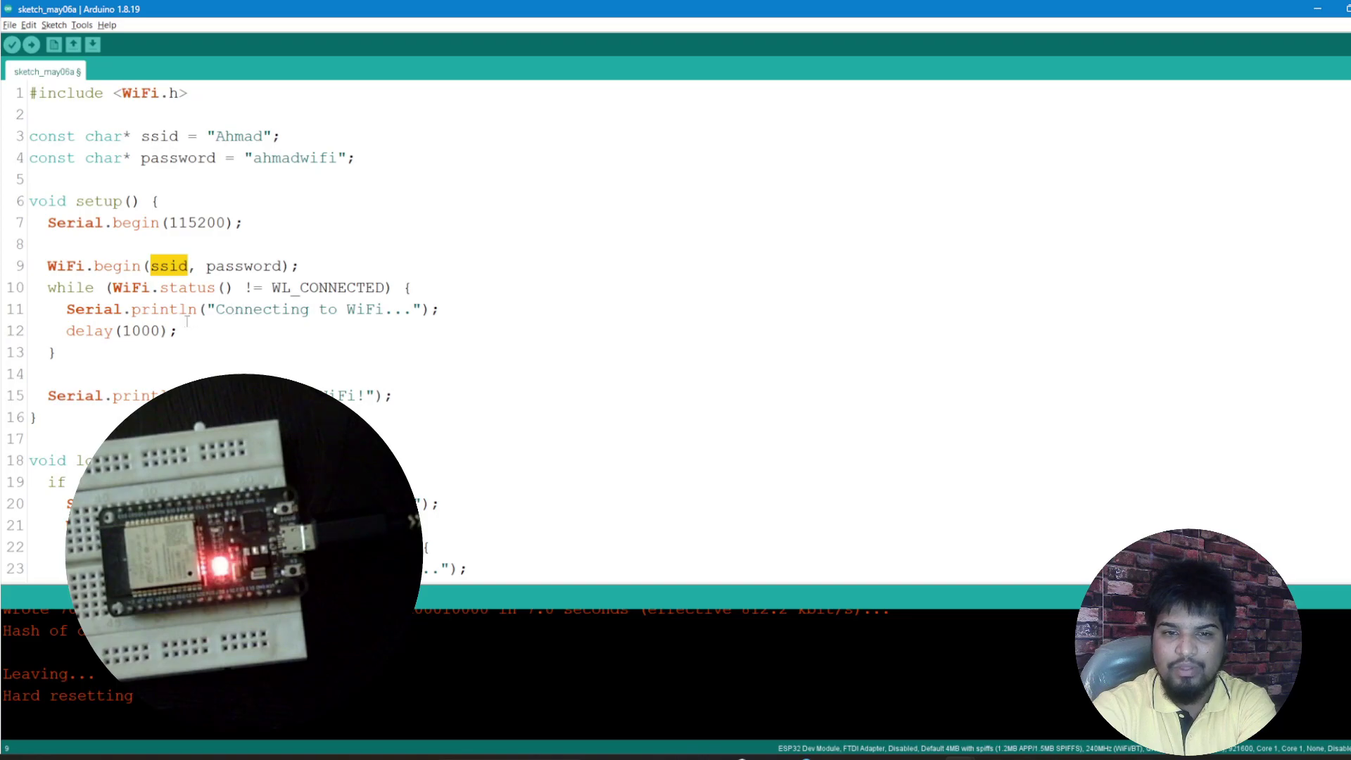
double_click(190, 288)
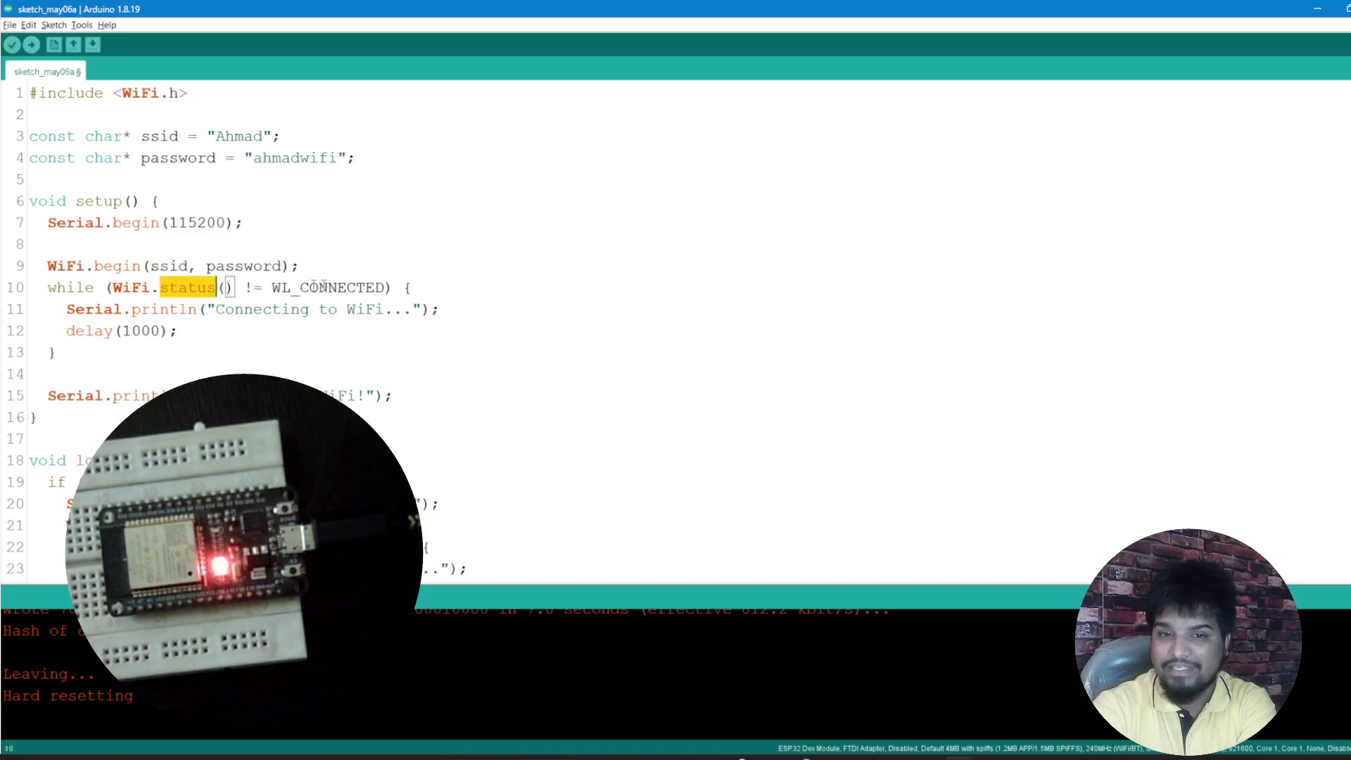
double_click(360, 288)
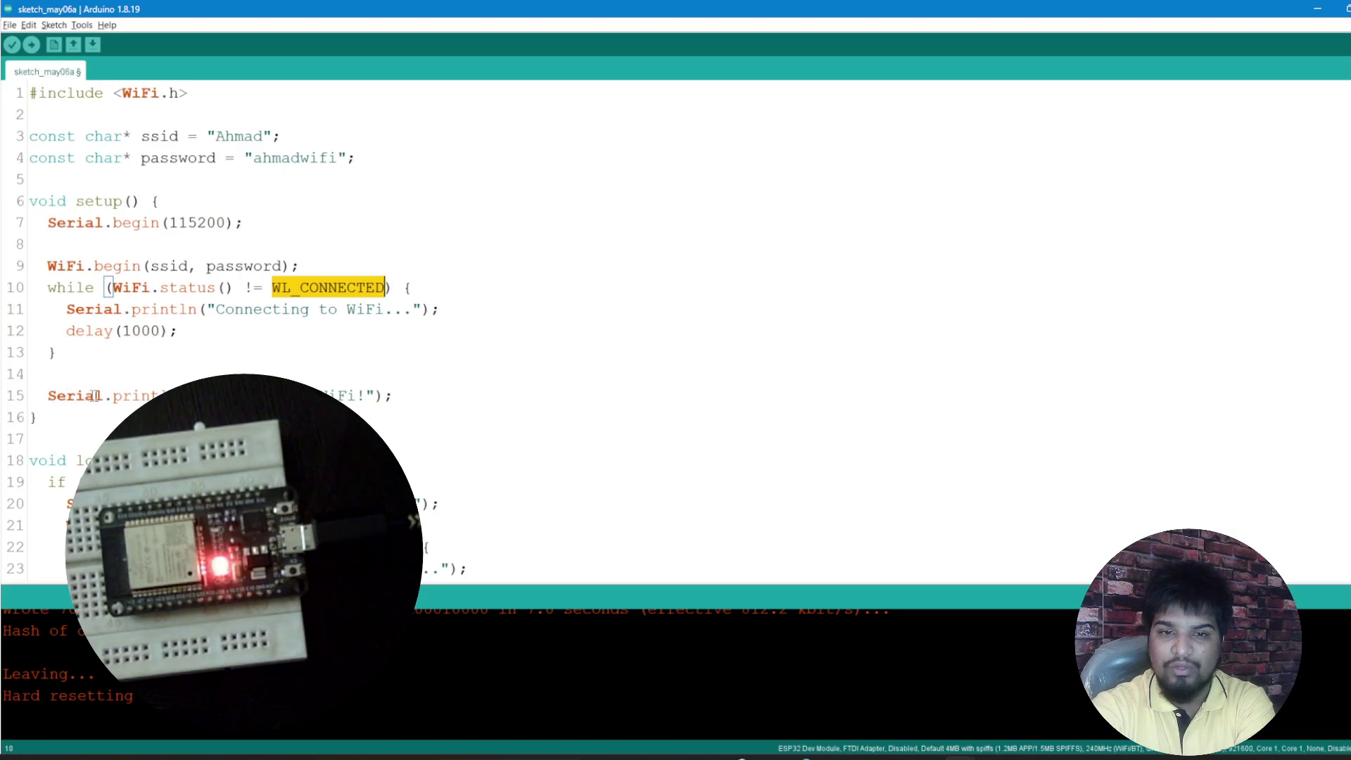
drag(38, 417, 15, 238)
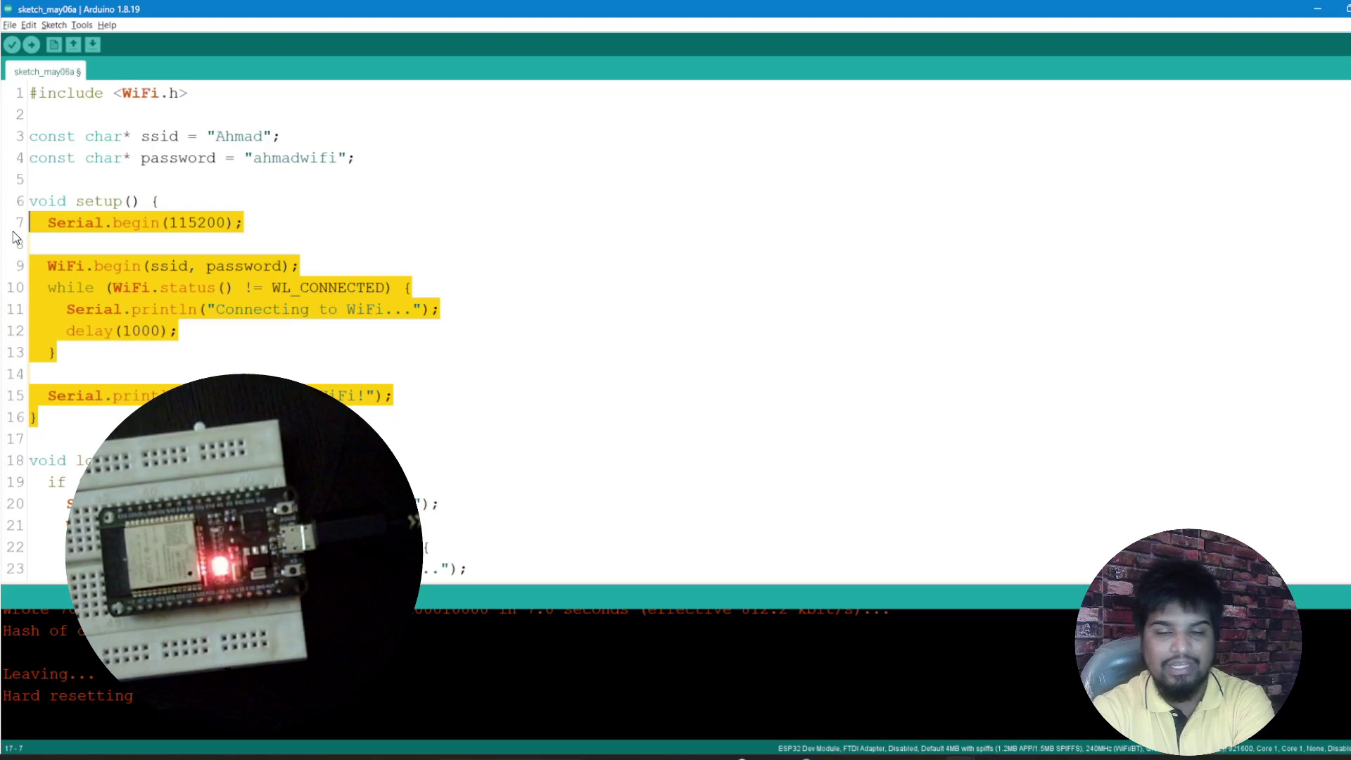
scroll(260, 309, down, 1)
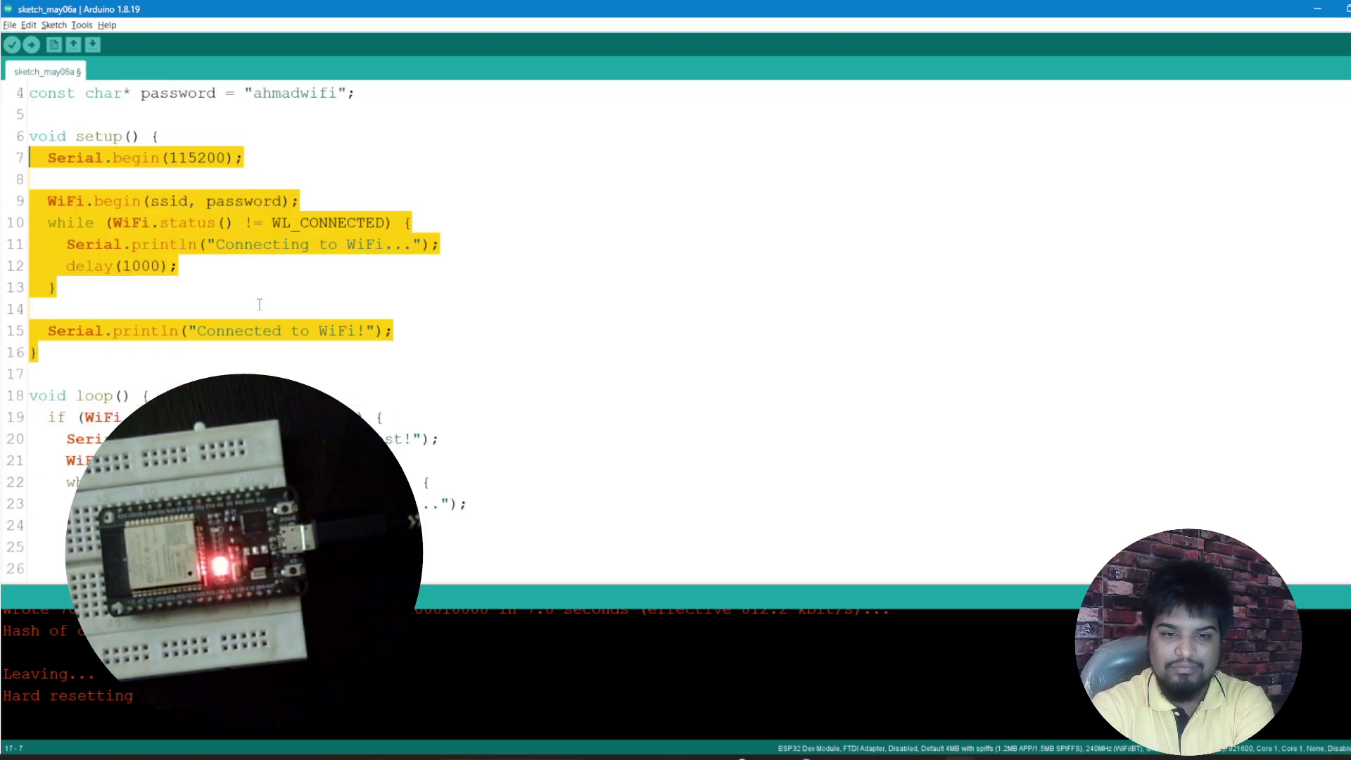
scroll(260, 308, down, 1)
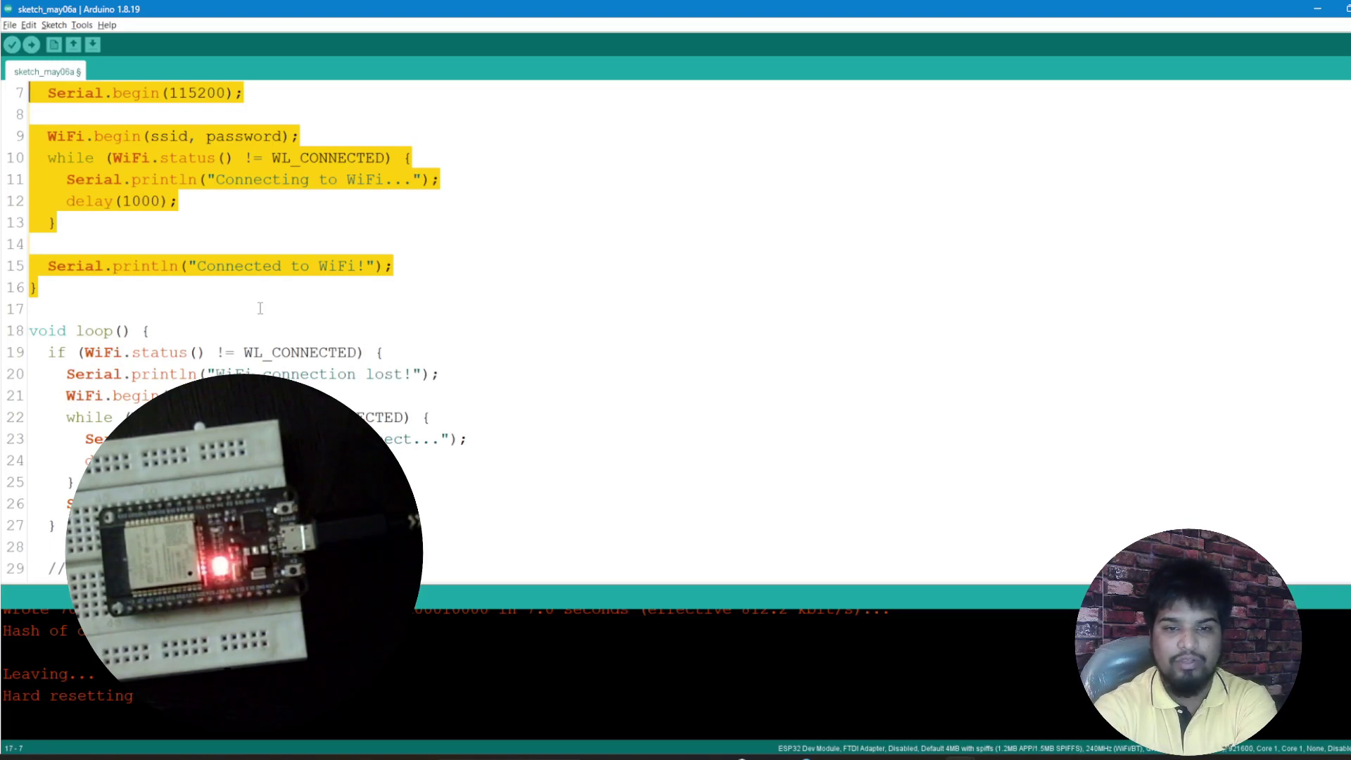
scroll(121, 373, up, 1)
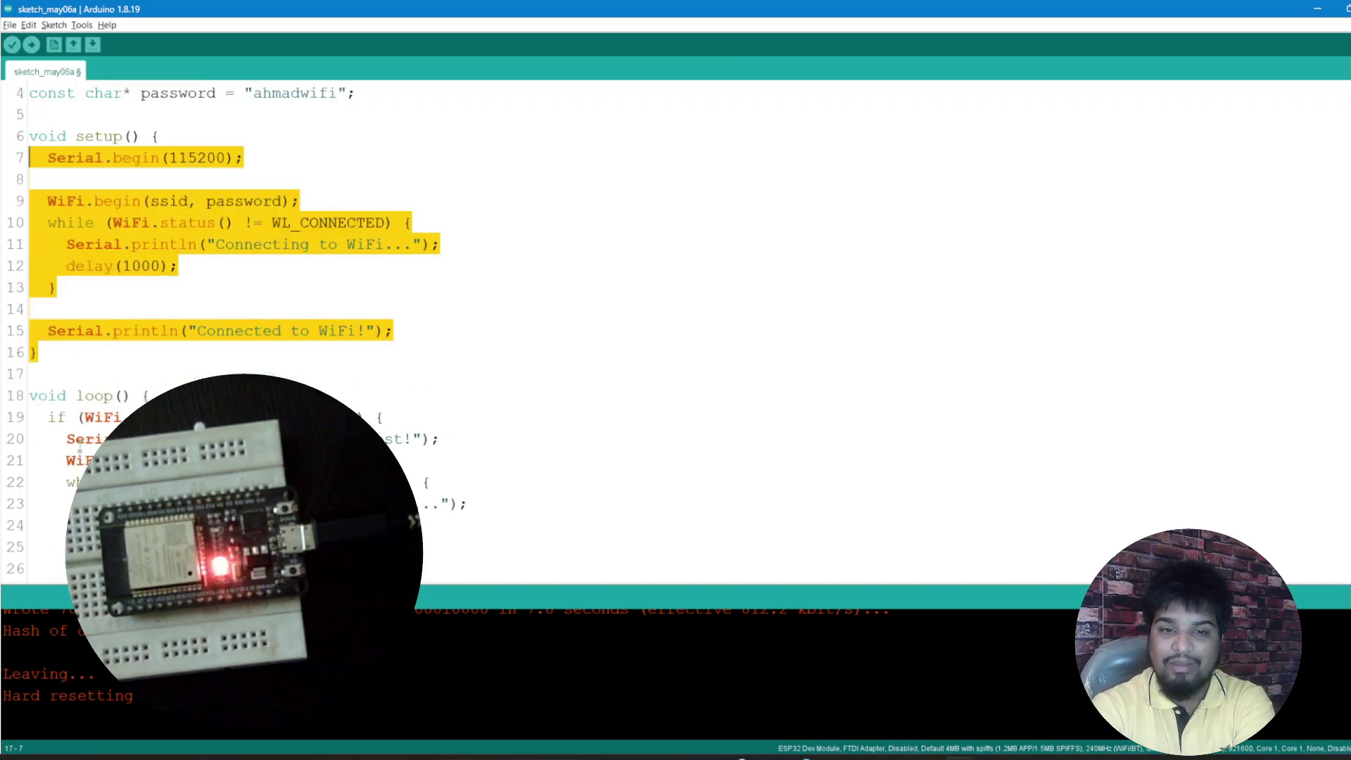
drag(49, 417, 404, 439)
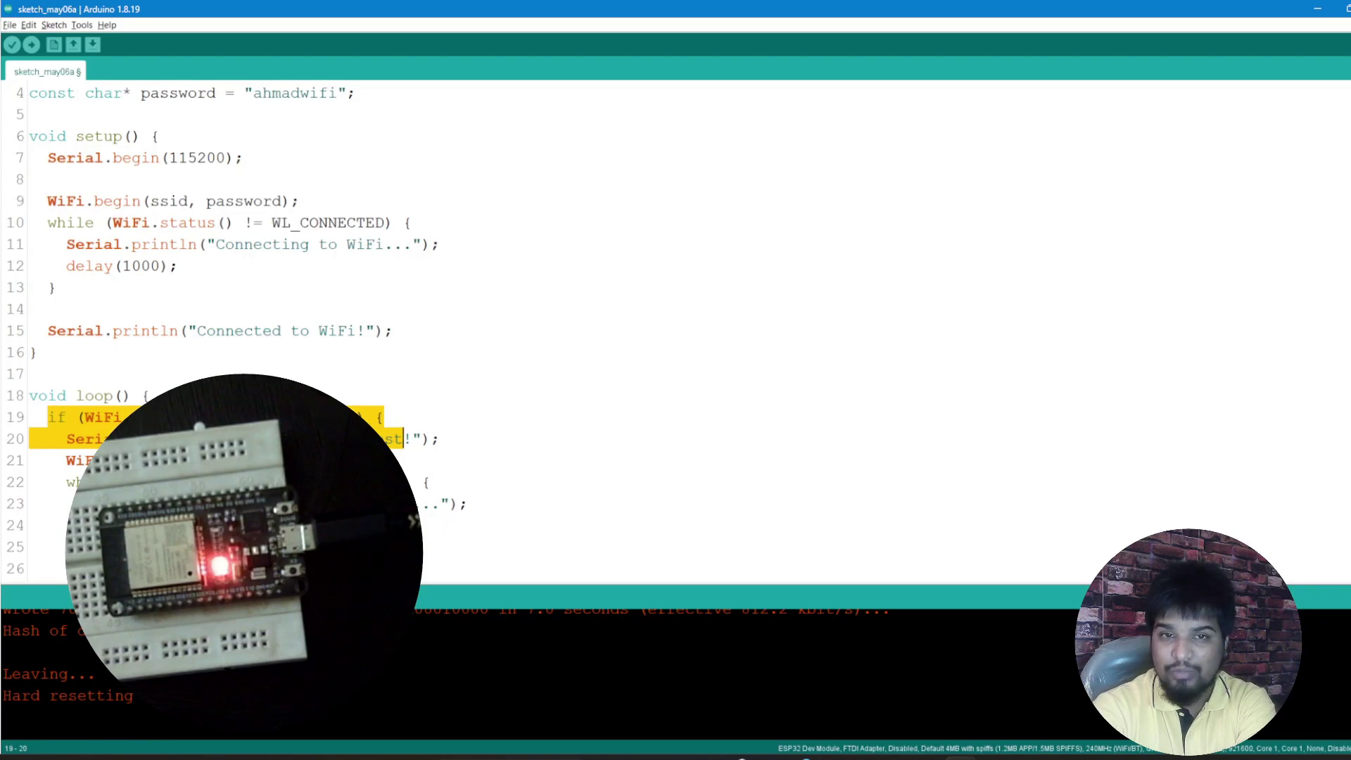
click(380, 397)
key(Down)
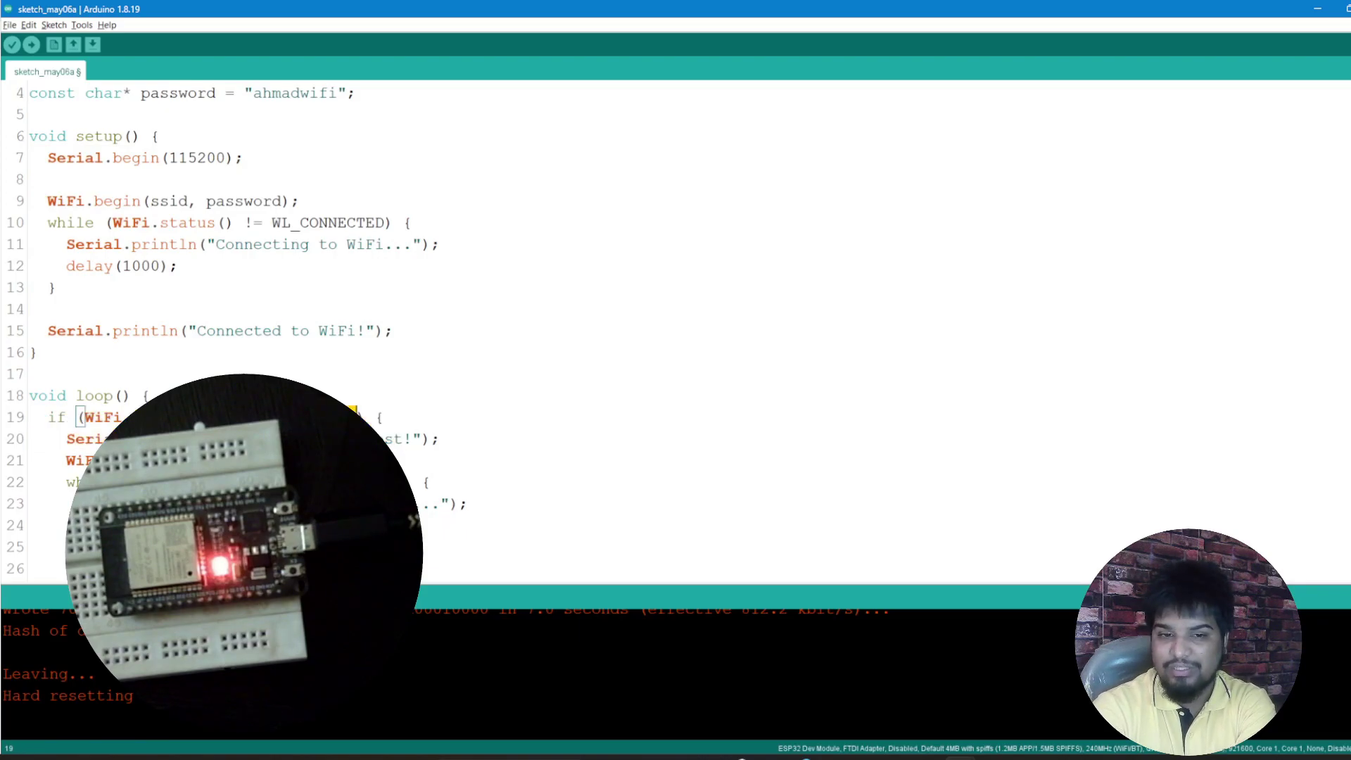
scroll(676, 316, down, 1)
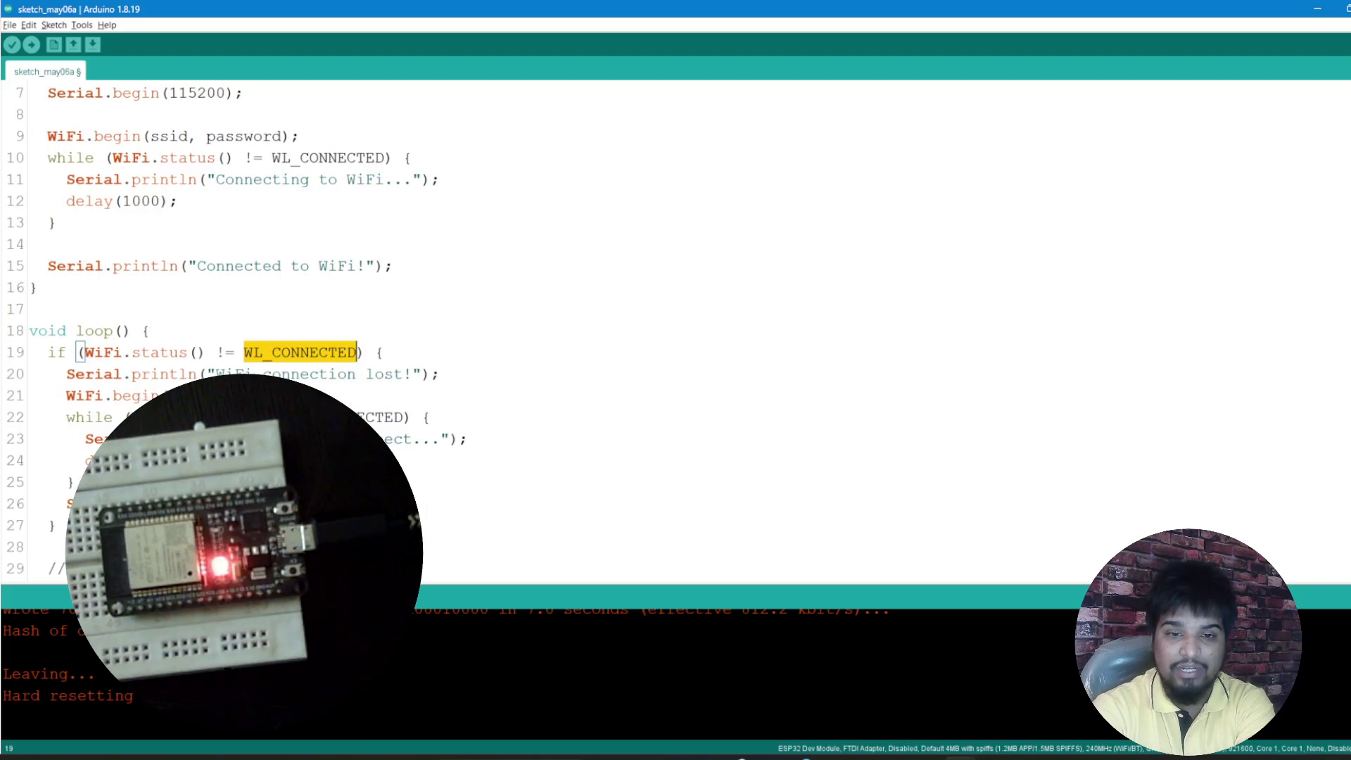
key(Down)
key(Down)
key(Down)
double_click(349, 417)
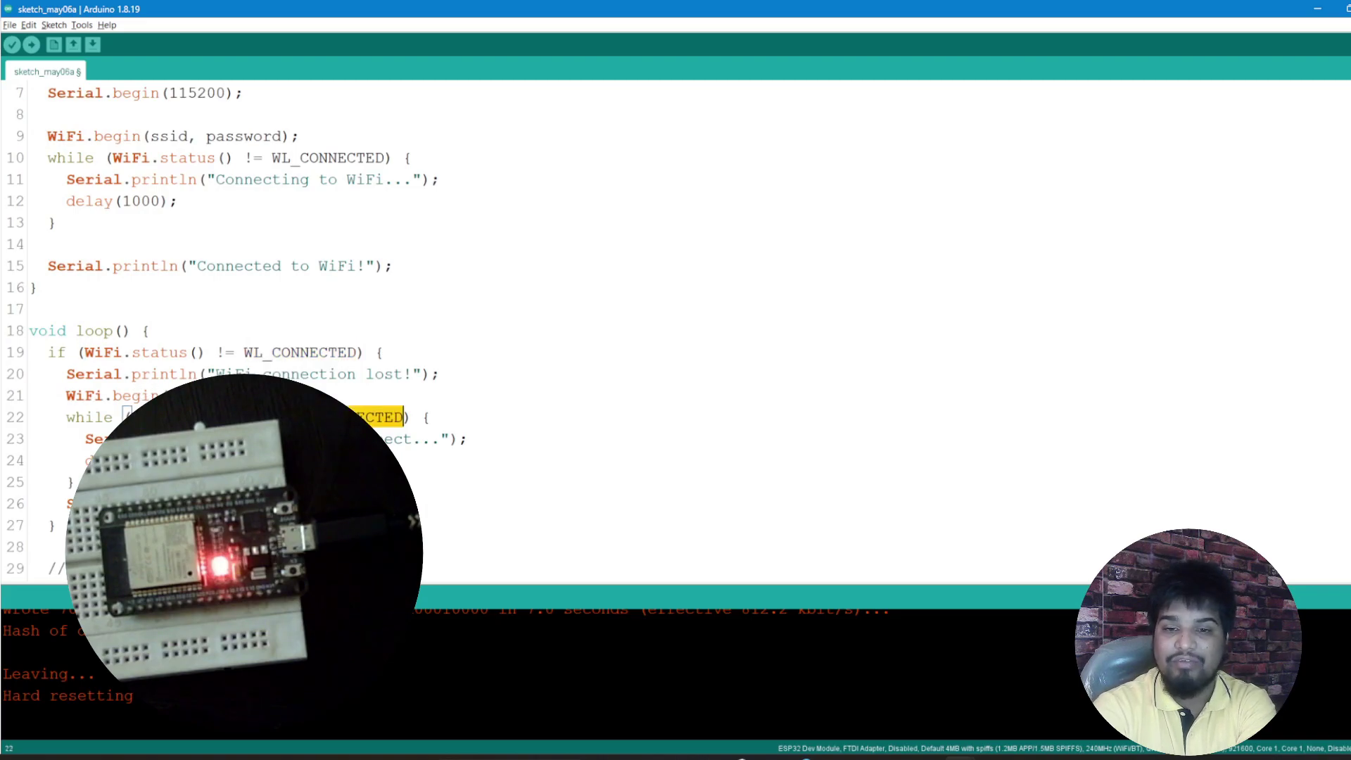
key(Down)
key(Down)
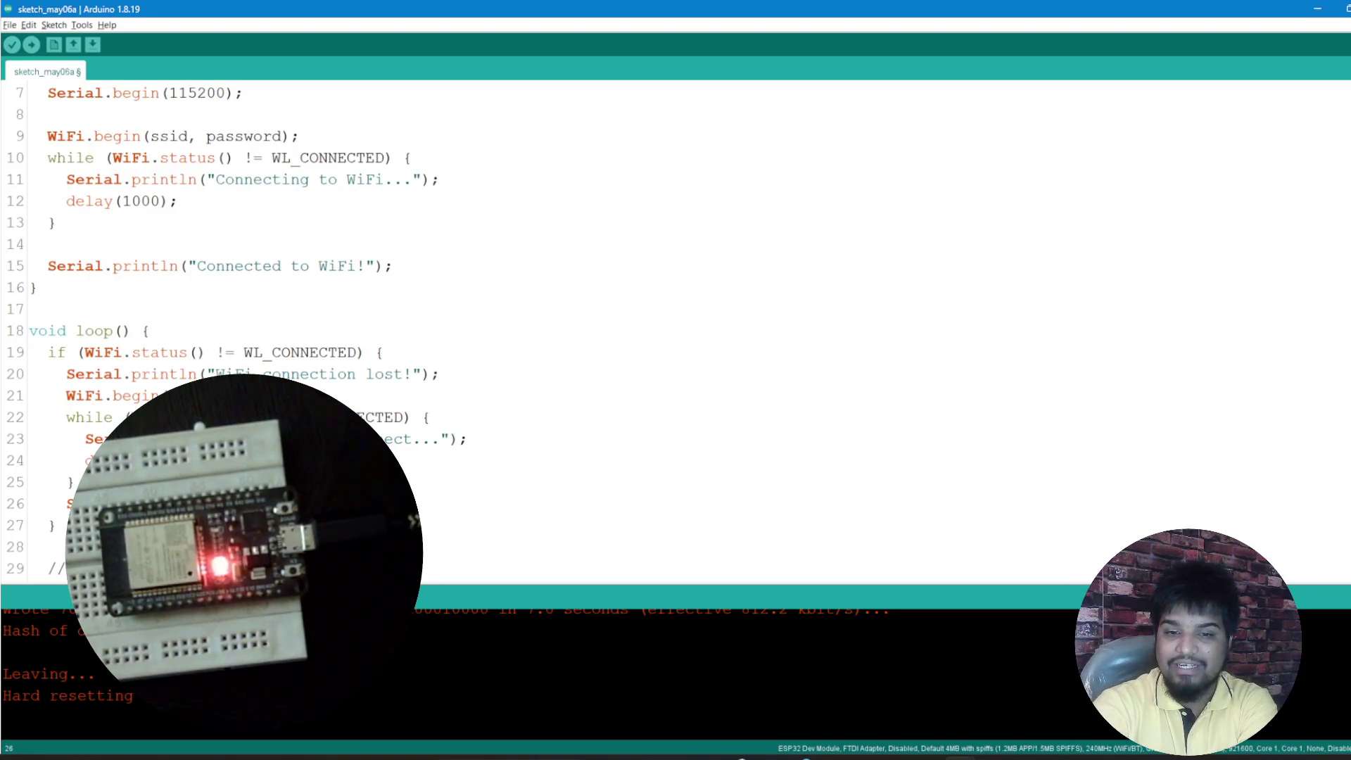
scroll(676, 328, down, 1)
scroll(675, 328, up, 1)
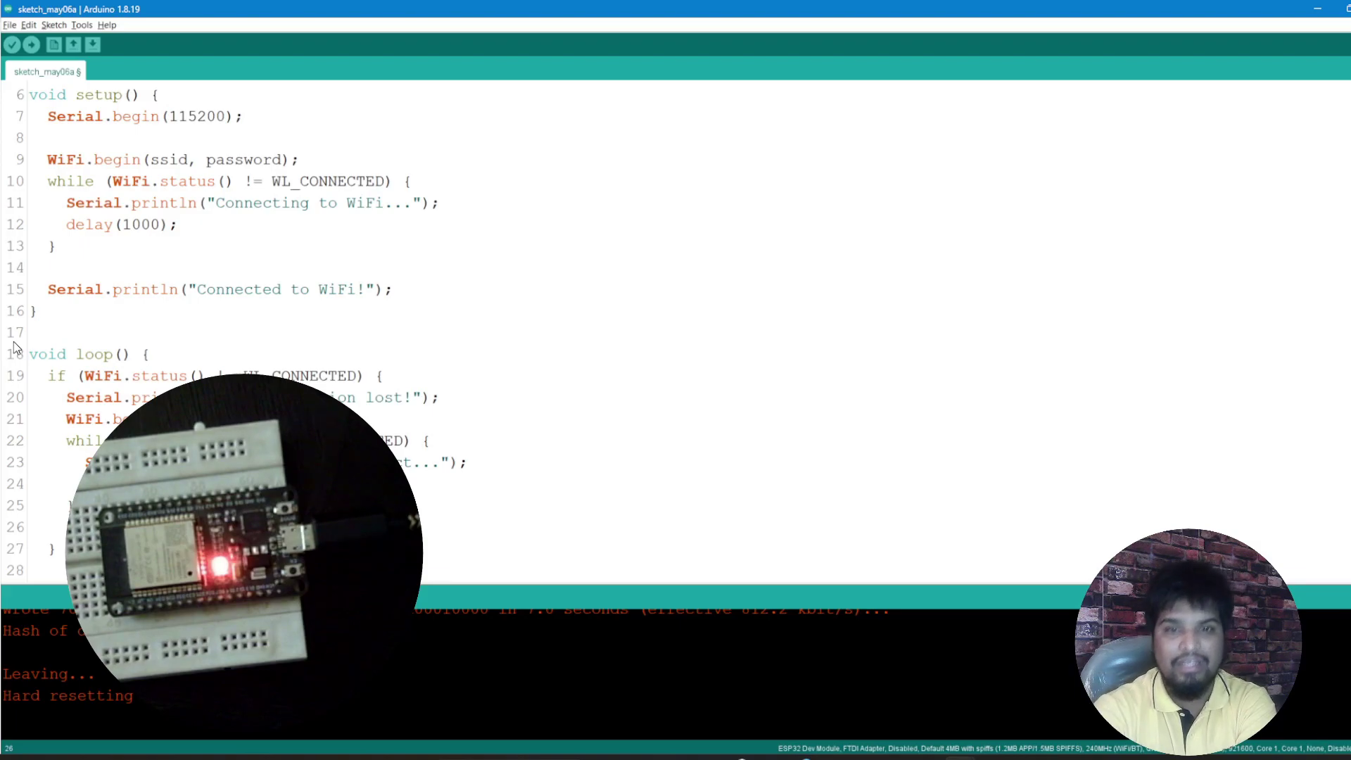
scroll(291, 317, up, 2)
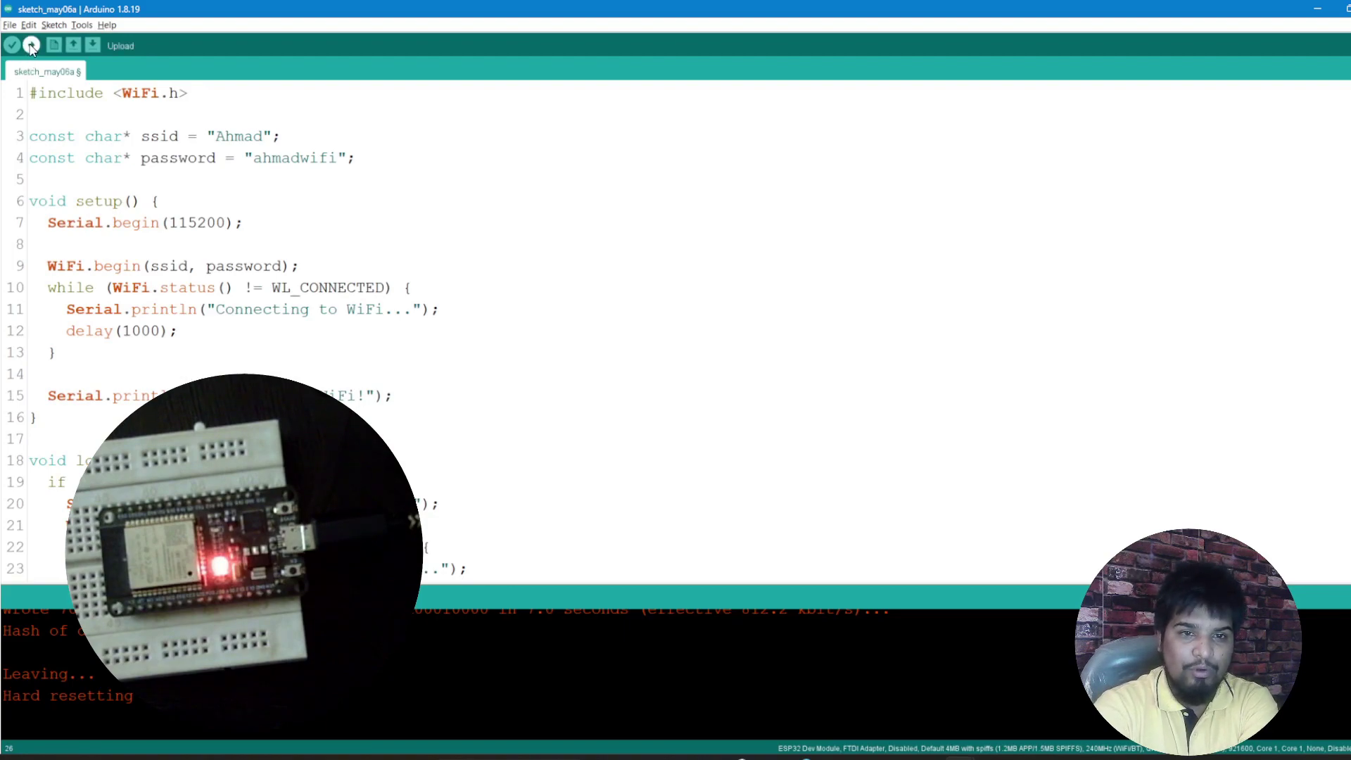
Upload the Wi-Fi sketch to the ESP32, selecting and deselecting the loop() block while it runs.
click(31, 45)
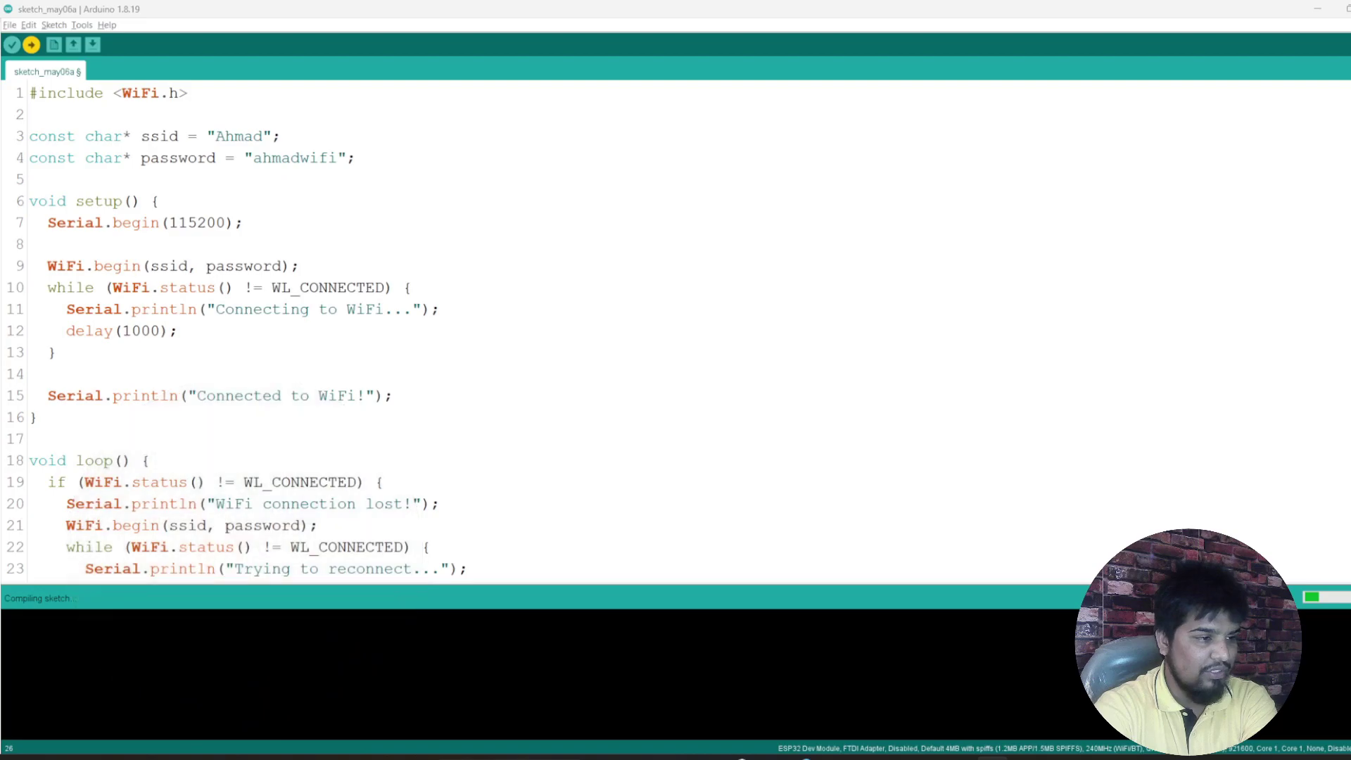
scroll(64, 322, down, 3)
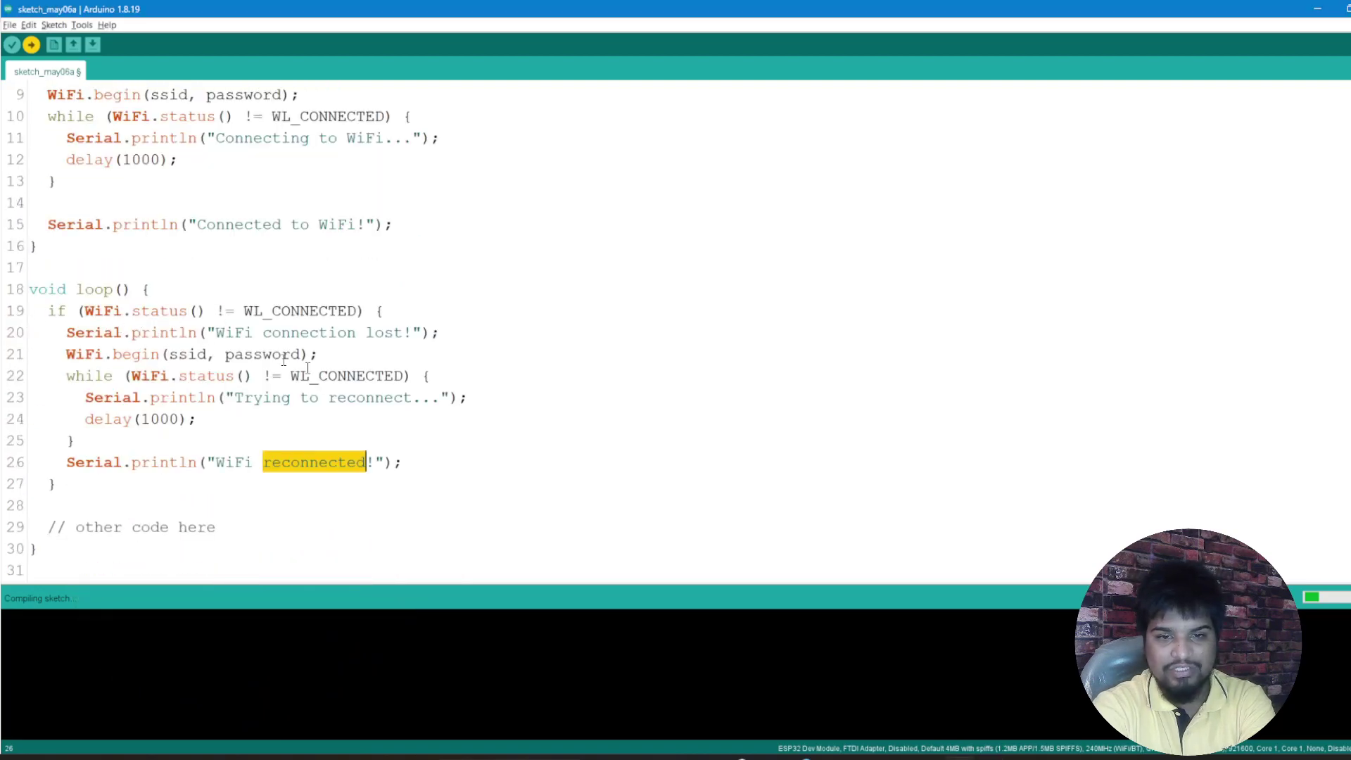
mouse_move(401, 480)
mouse_down()
mouse_move(28, 289)
mouse_move(29, 224)
mouse_up()
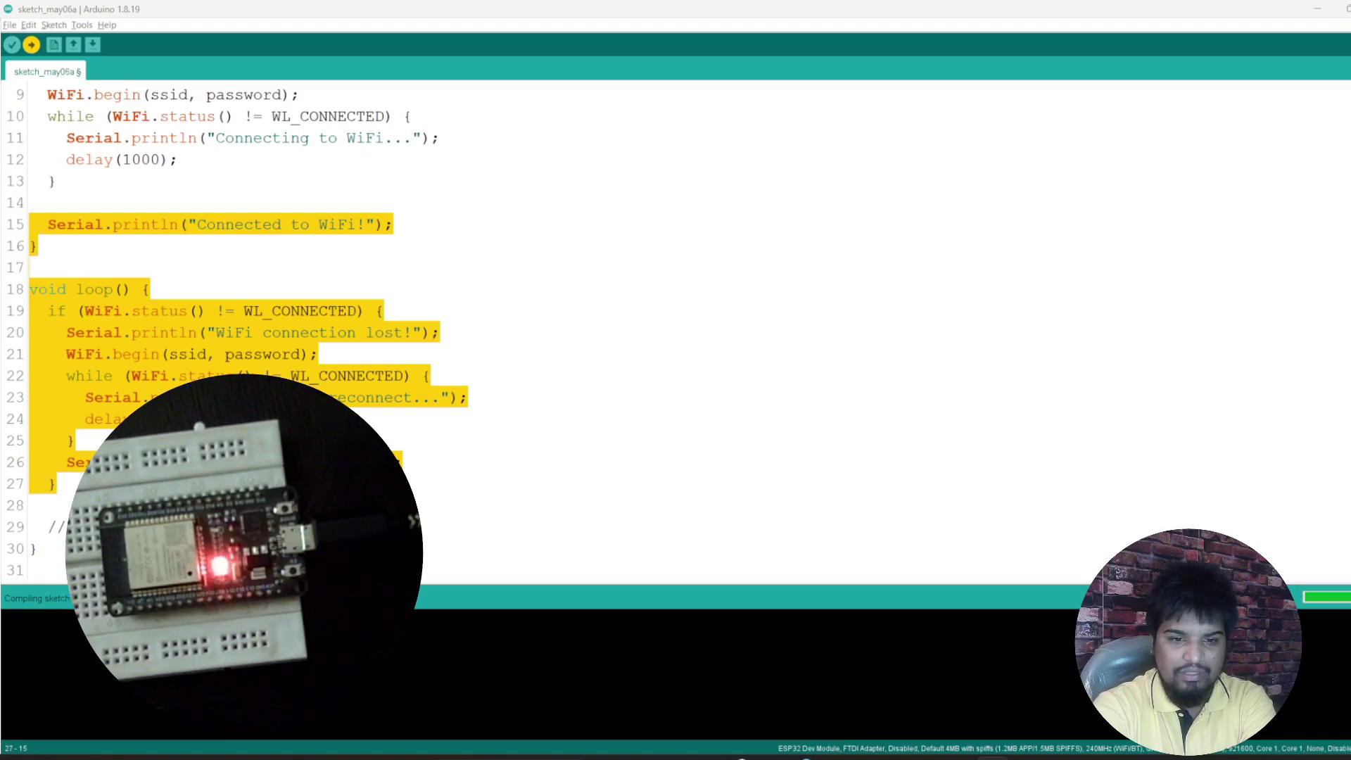
click(159, 419)
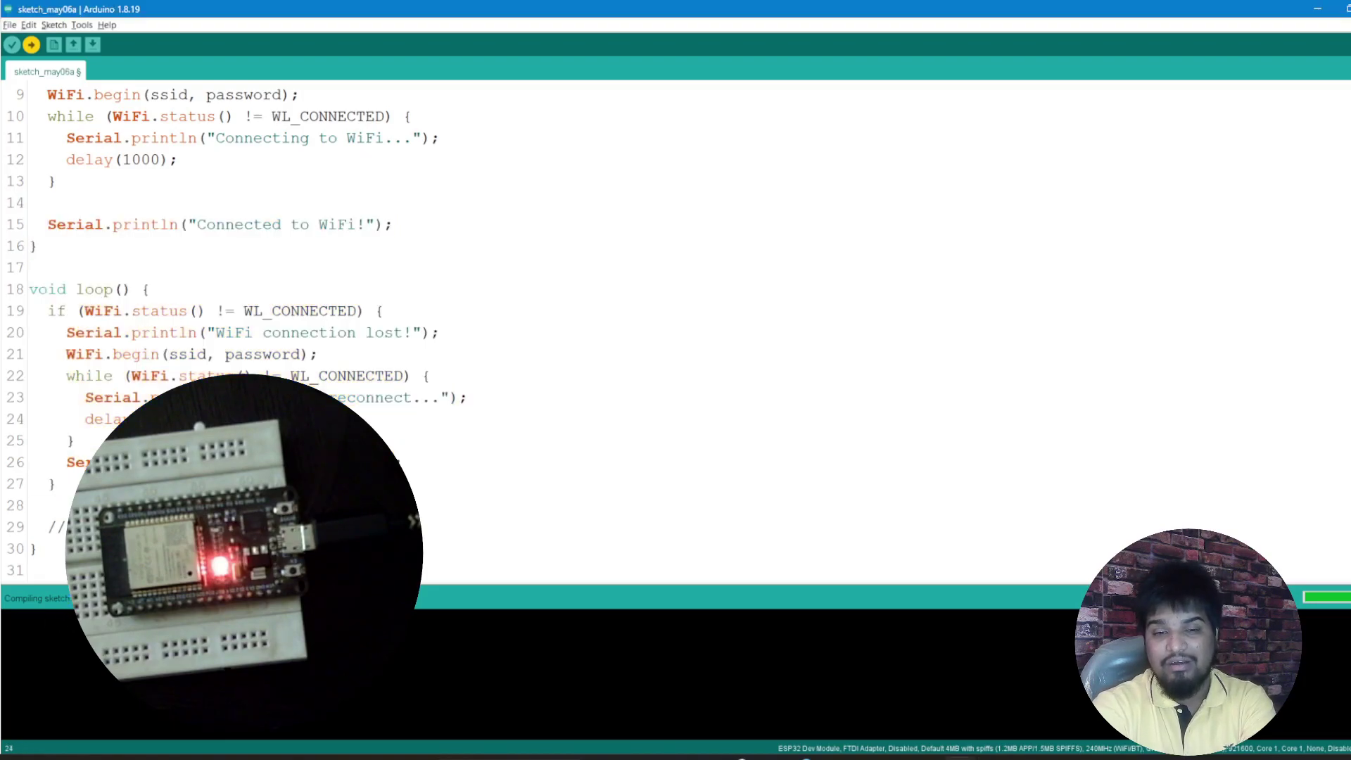
scroll(676, 316, up, 1)
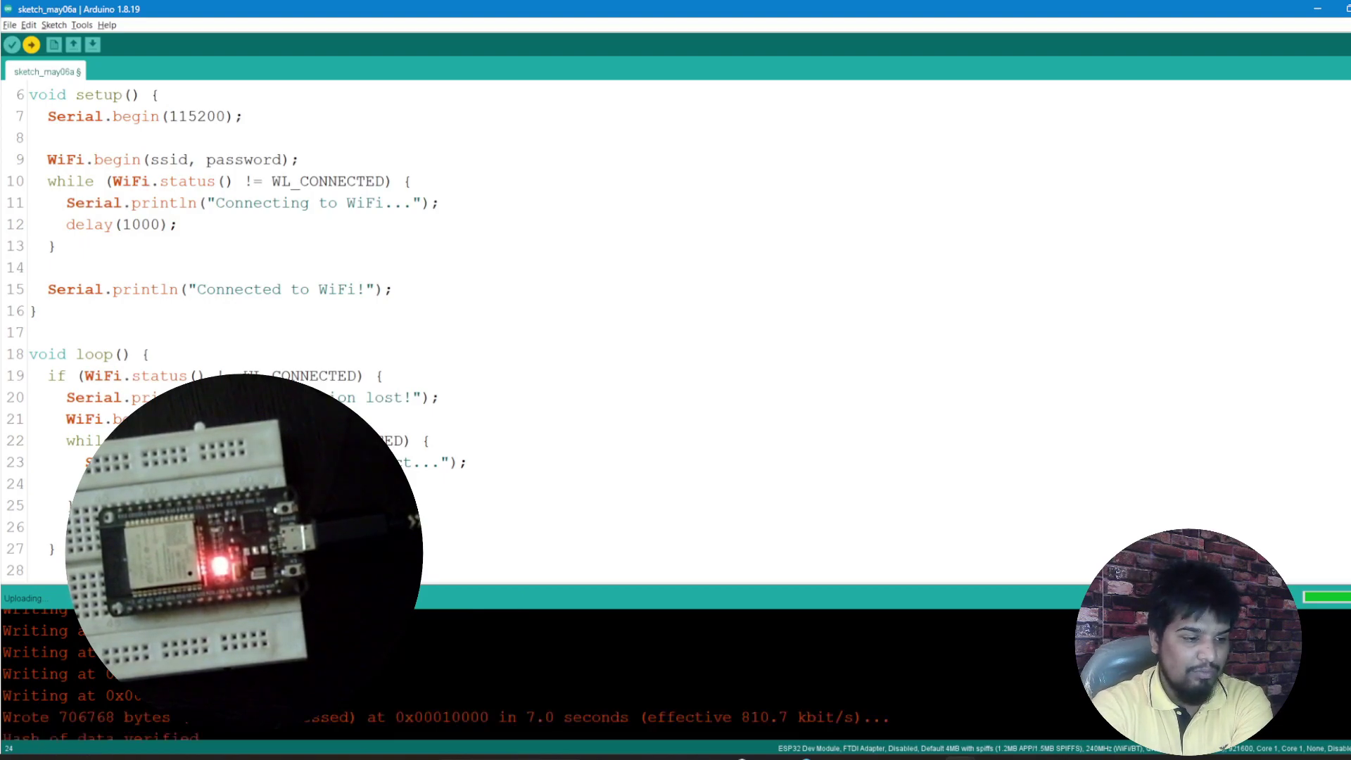
Open the COM5 Serial Monitor with Ctrl+Shift+M and clear its earlier reconnection log.
key(ctrl+shift+m)
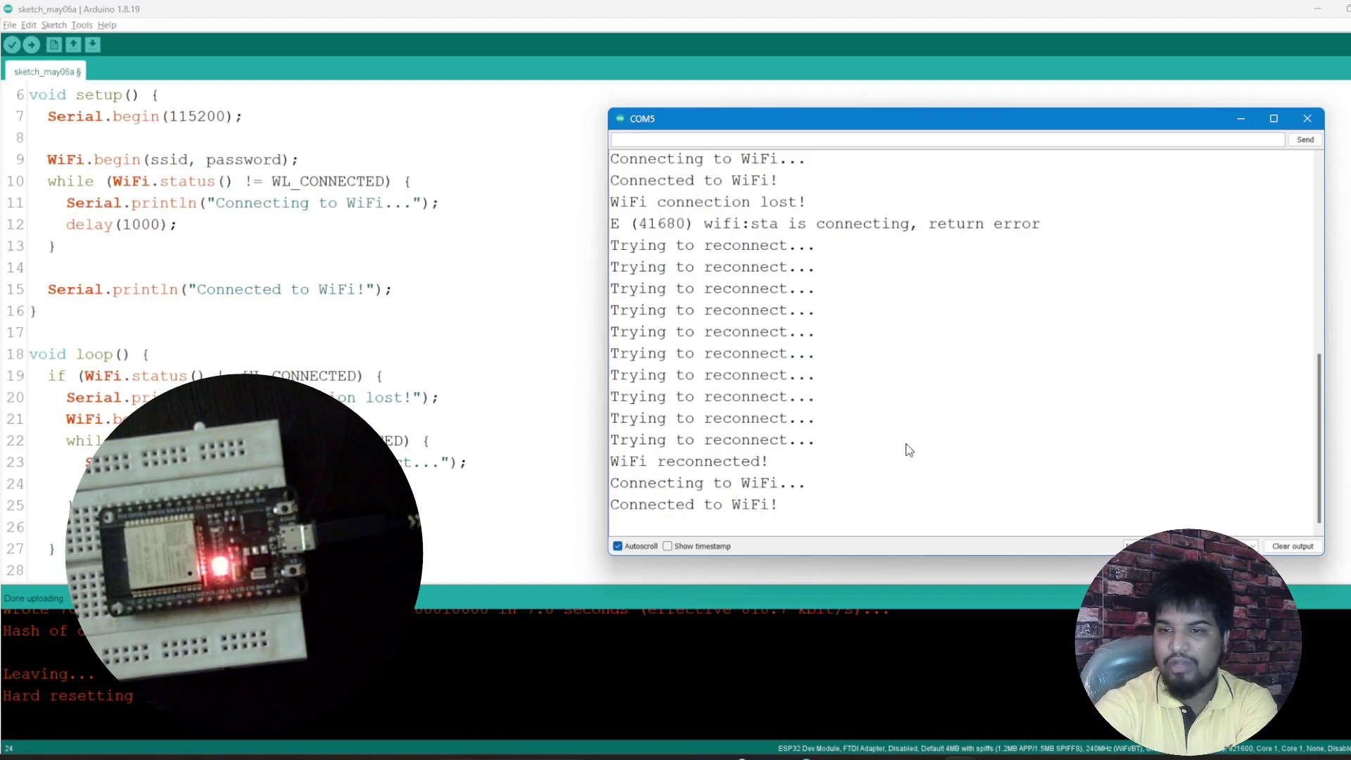
click(1292, 547)
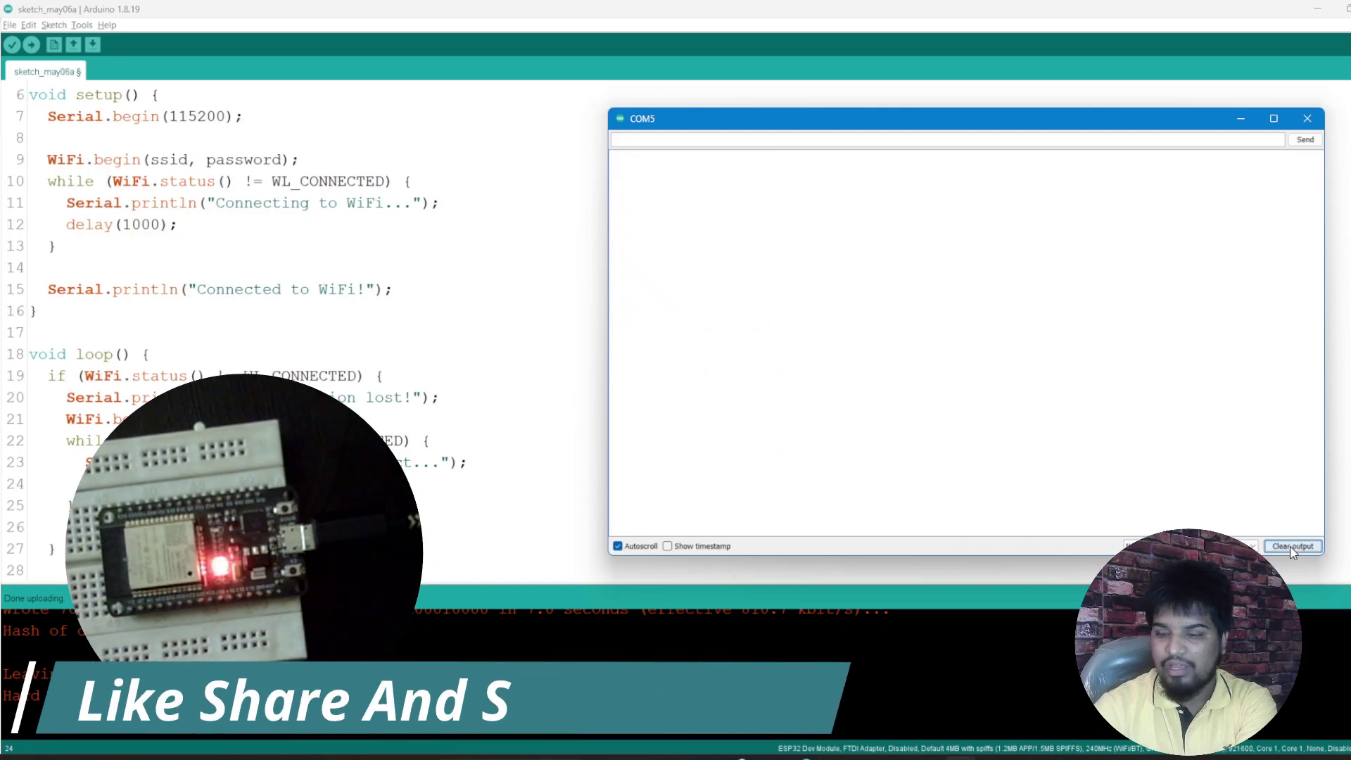